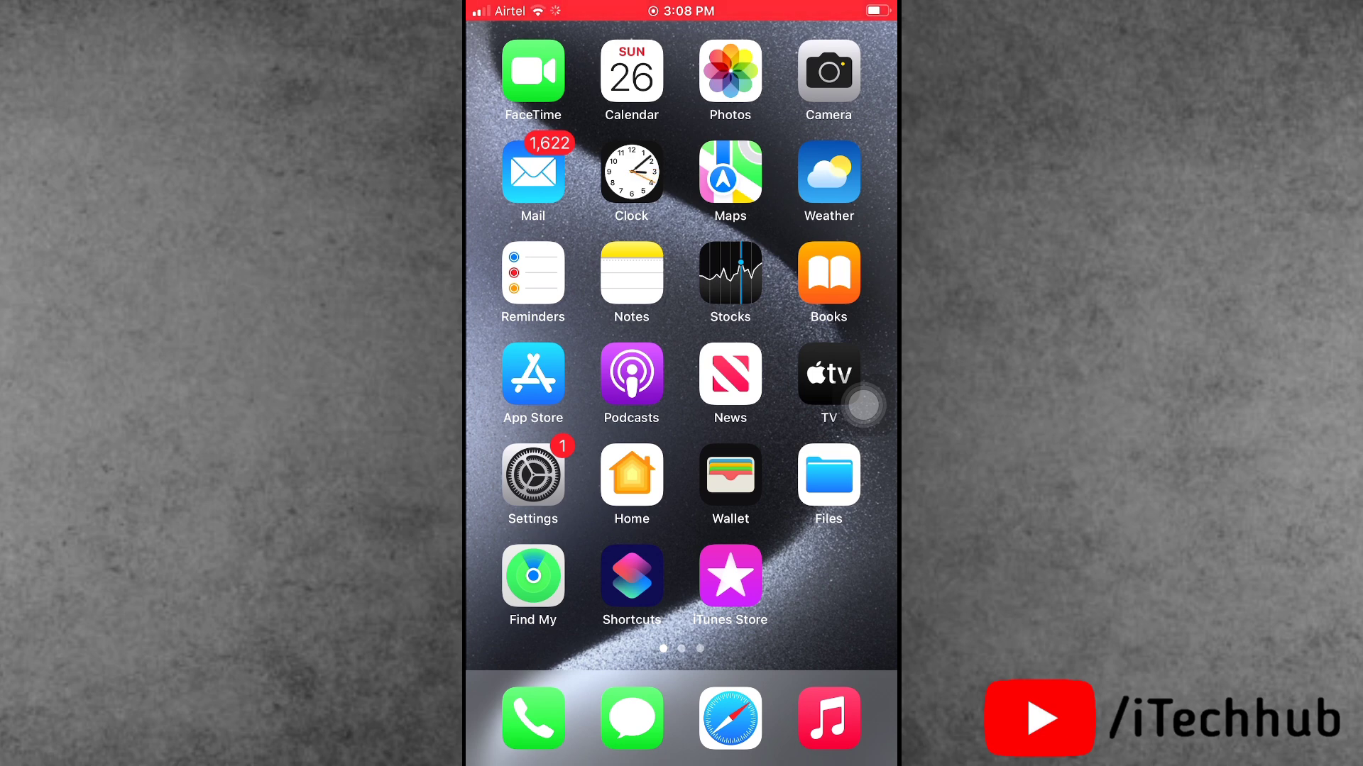
Page through the home screen, then go to Settings > Apple ID > iCloud.
mouse_move(767, 479)
mouse_down()
mouse_move(533, 479)
mouse_move(767, 479)
mouse_up()
drag(863, 406, 639, 405)
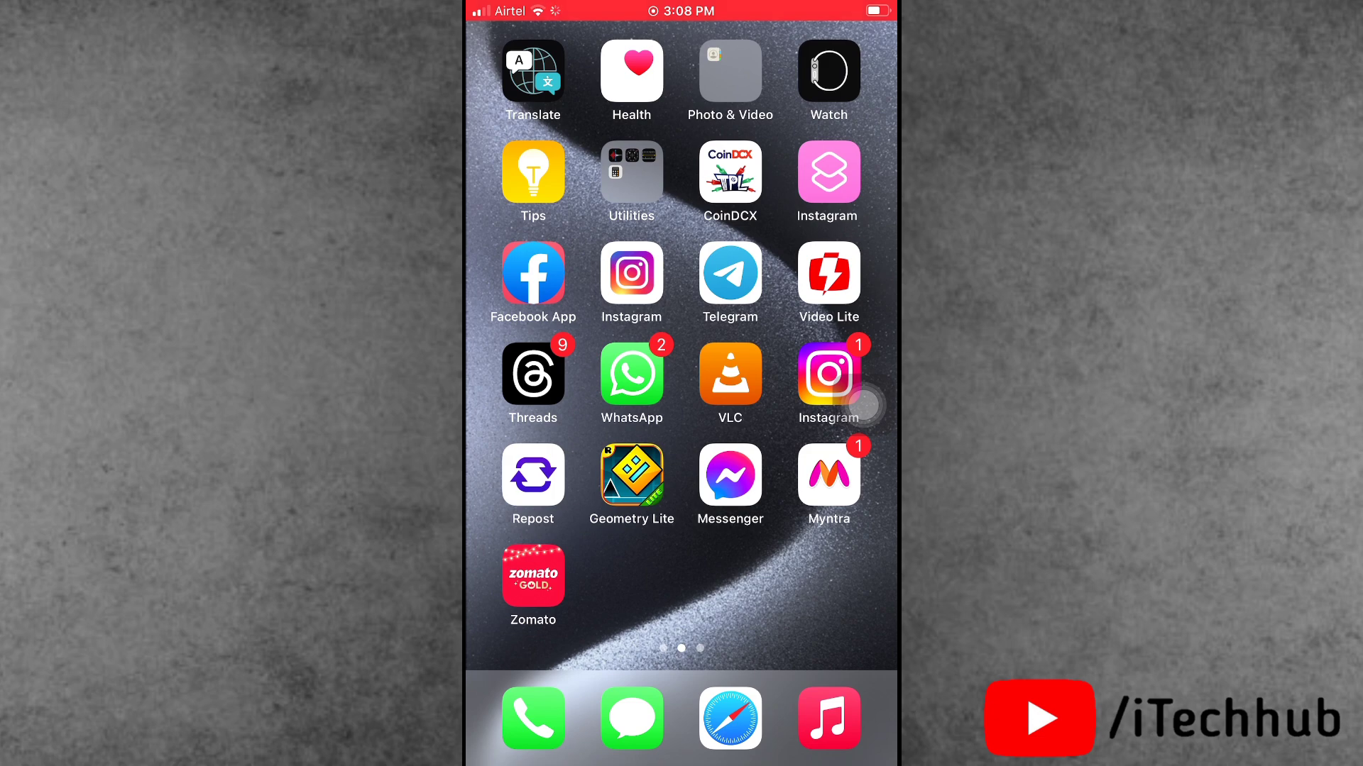
mouse_move(809, 479)
mouse_down()
mouse_move(533, 480)
mouse_move(810, 479)
mouse_up()
drag(746, 406, 863, 405)
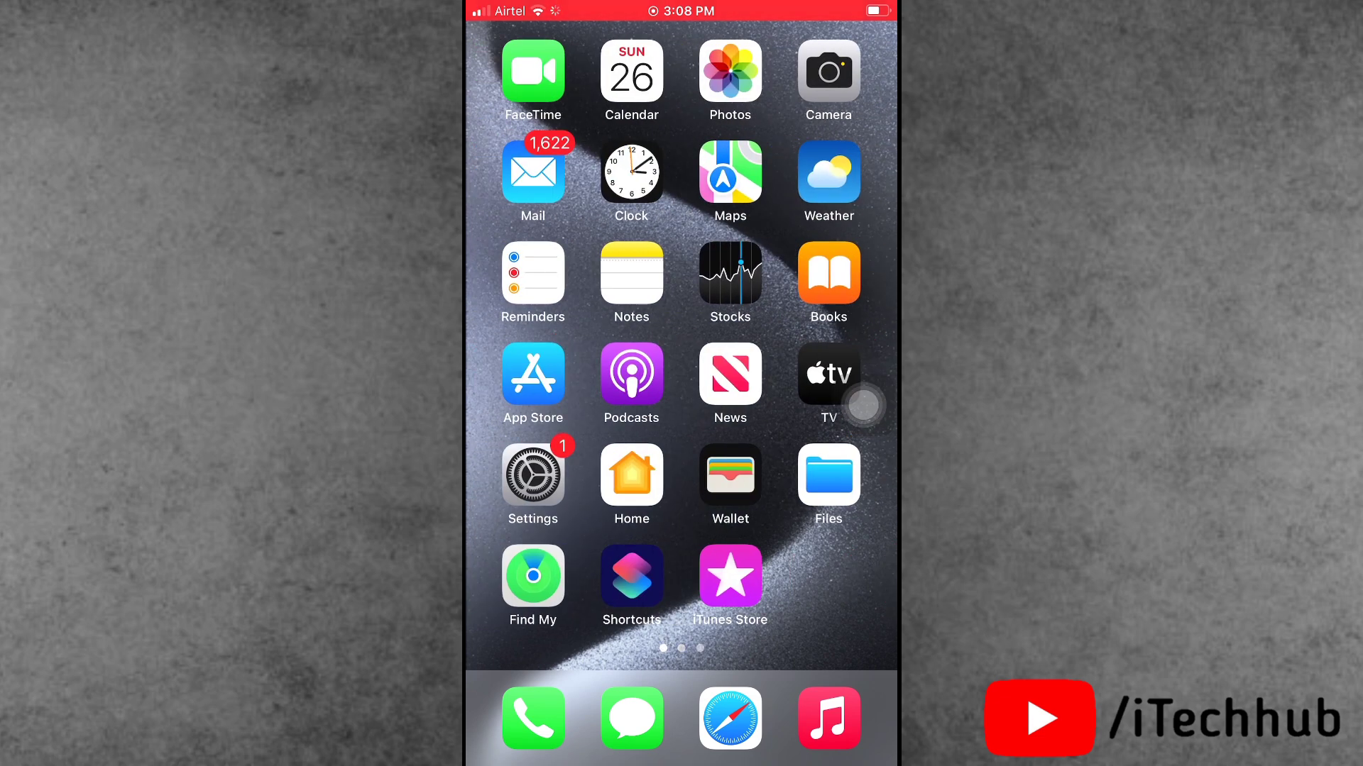
click(532, 480)
click(669, 167)
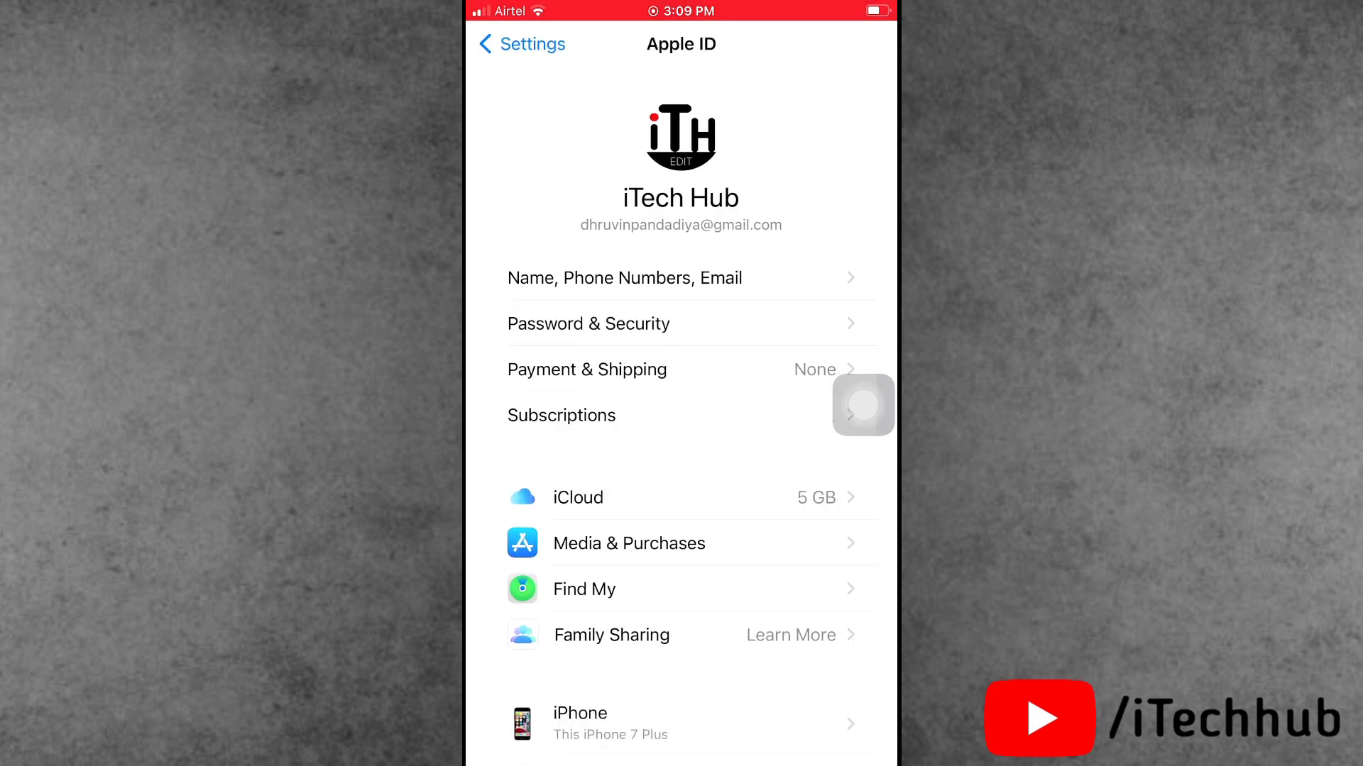
click(578, 497)
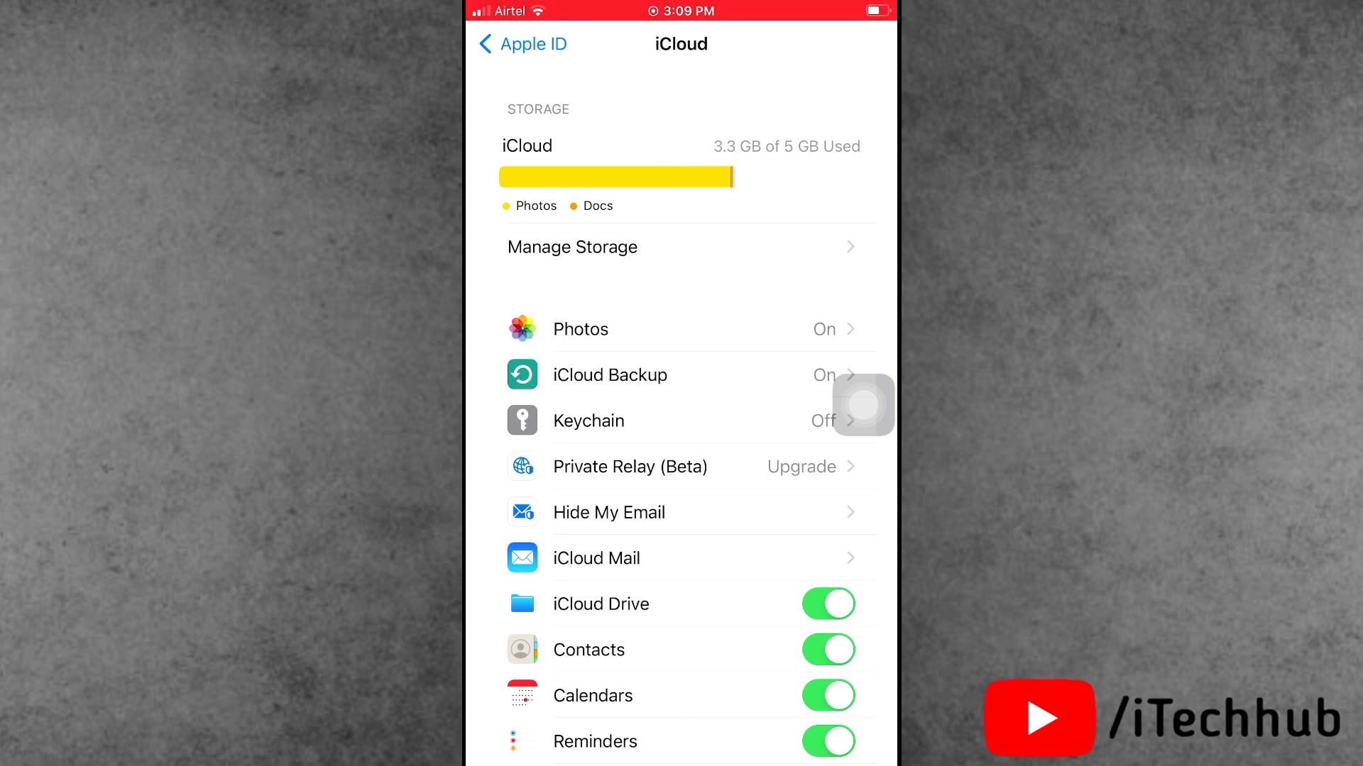
scroll(681, 426, down, 1)
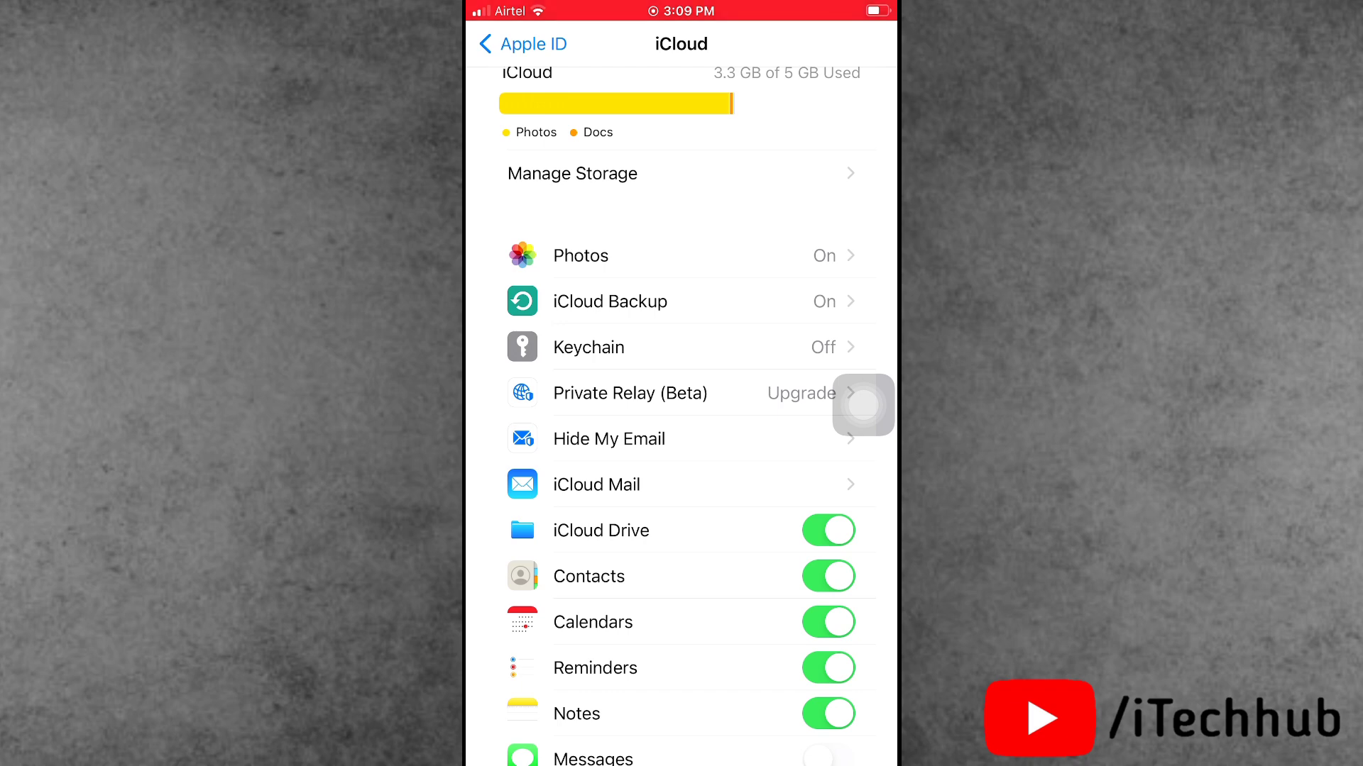
Turn off Contacts sync, confirm in the Turn Off Contacts sheet, and view the Apps using iCloud screen.
click(829, 576)
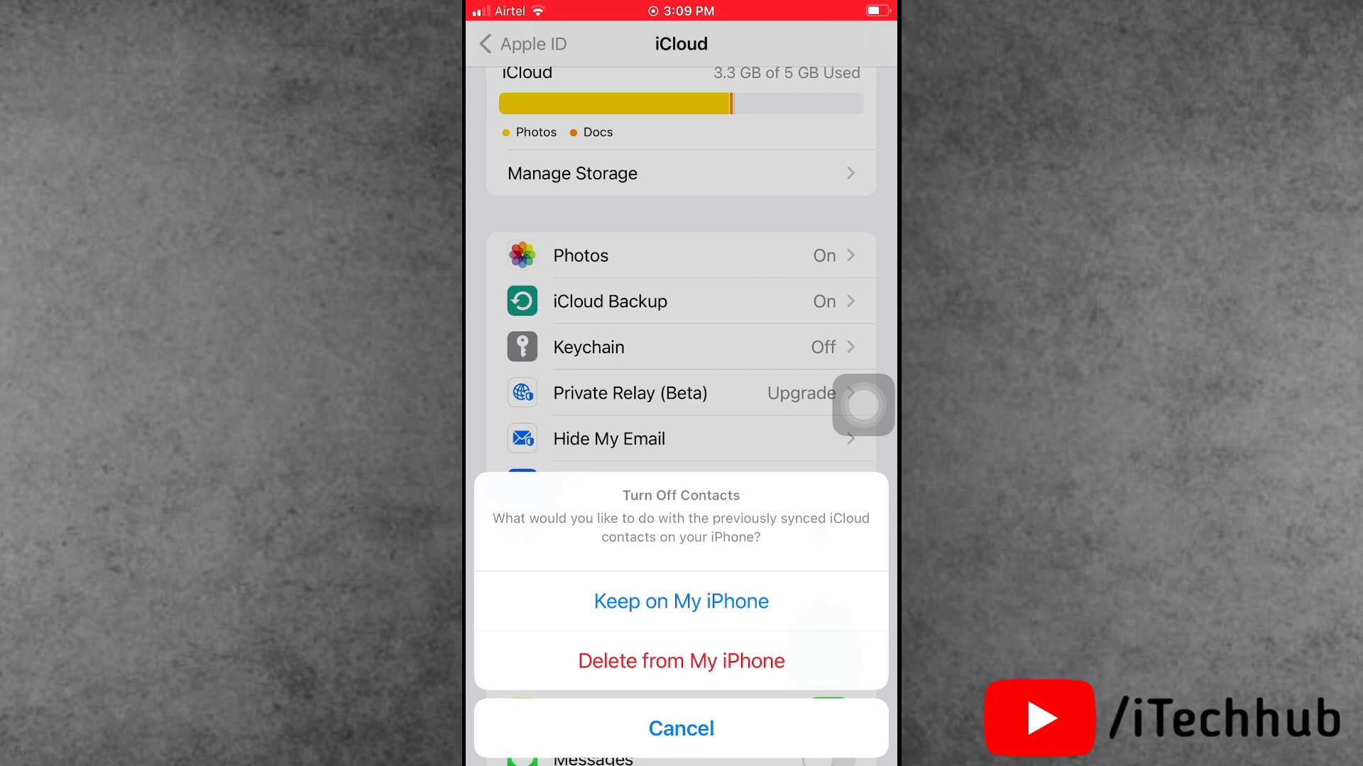
click(682, 601)
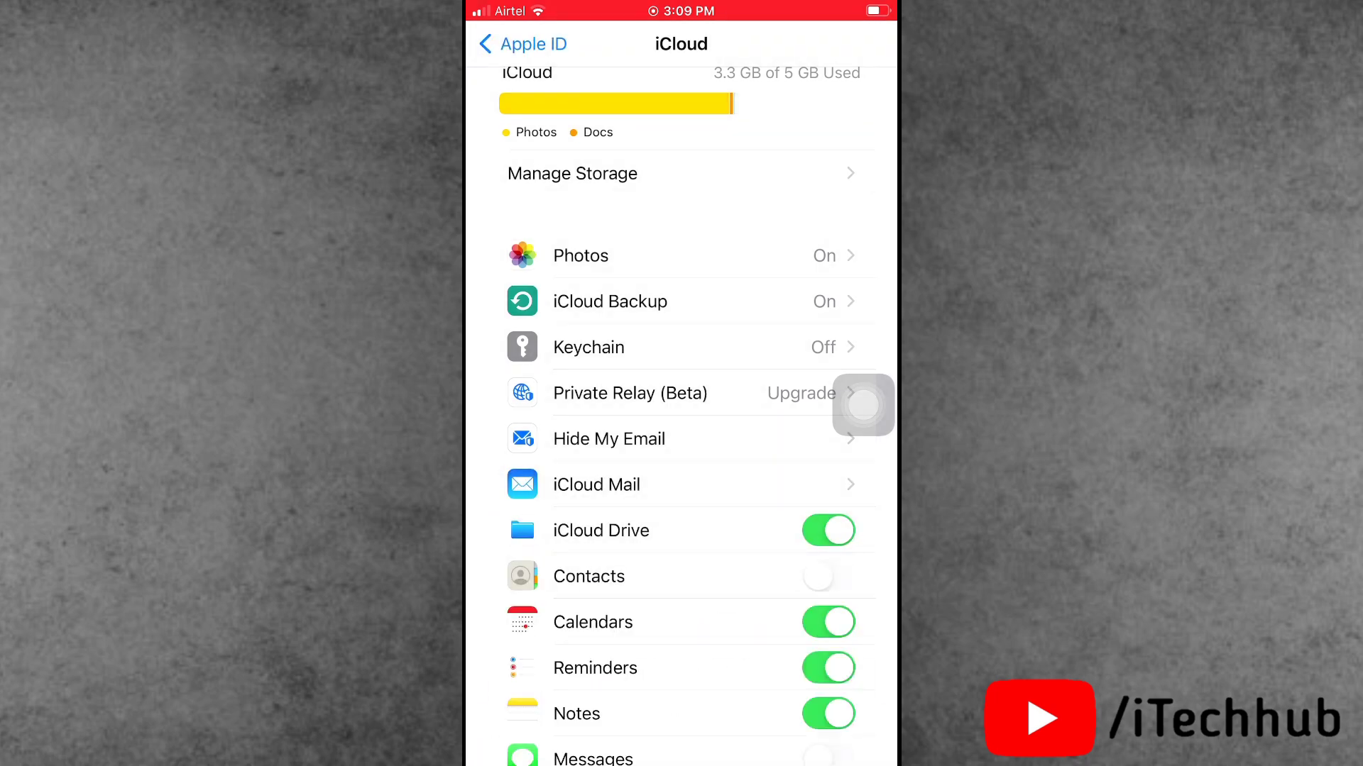
drag(681, 761, 681, 479)
click(613, 372)
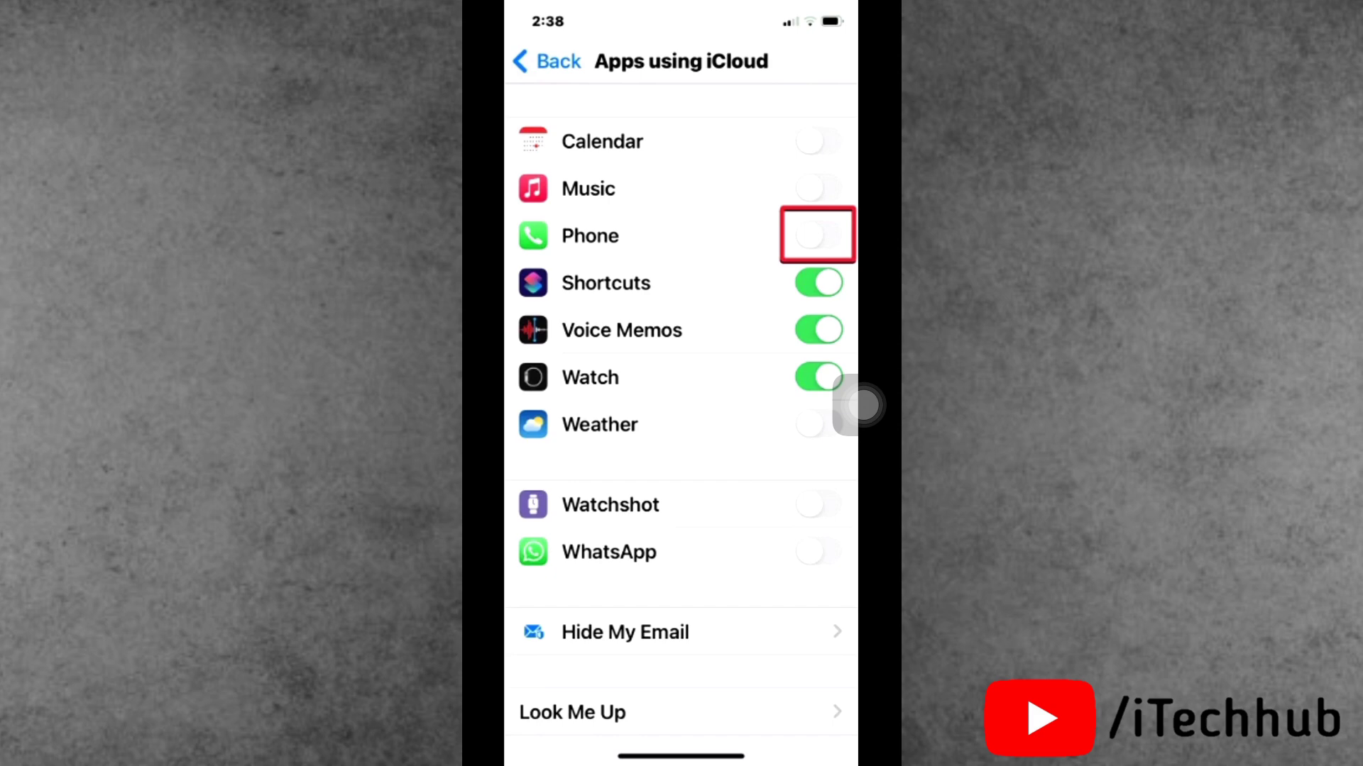
Swipe away the Photos and Settings cards in the app switcher to return to the home screen.
drag(682, 756, 681, 426)
drag(798, 426, 798, 44)
drag(682, 426, 681, 42)
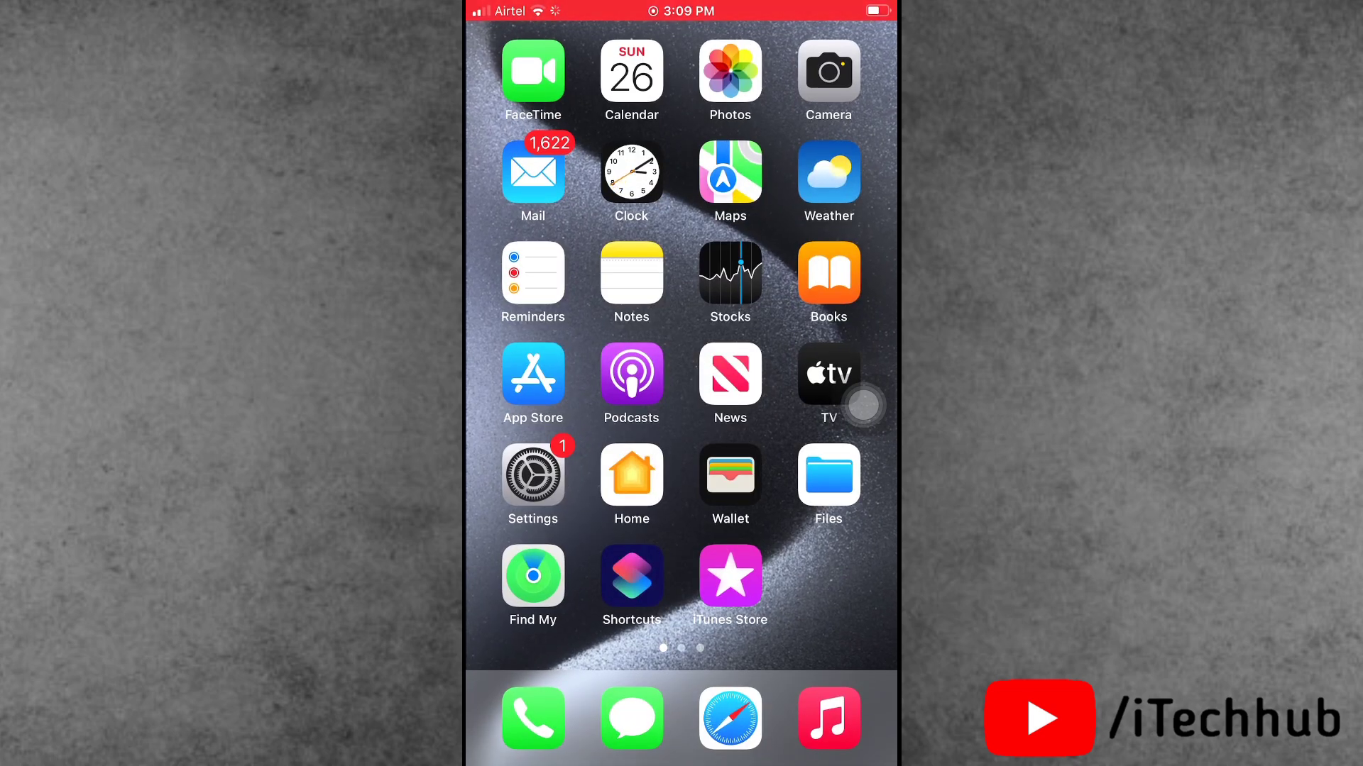
mouse_move(809, 426)
mouse_down()
mouse_move(533, 426)
mouse_move(809, 426)
mouse_up()
scroll(681, 384, right, 5)
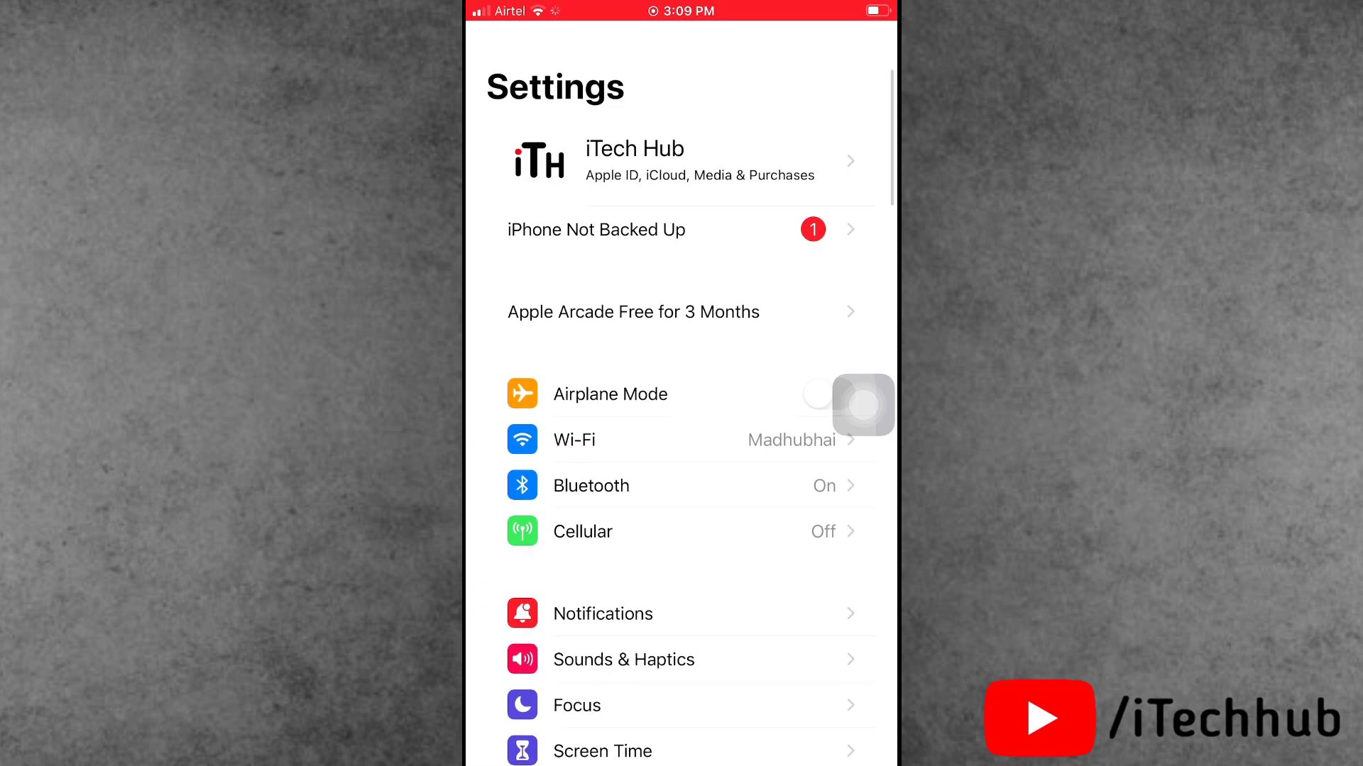
scroll(681, 427, down, 3)
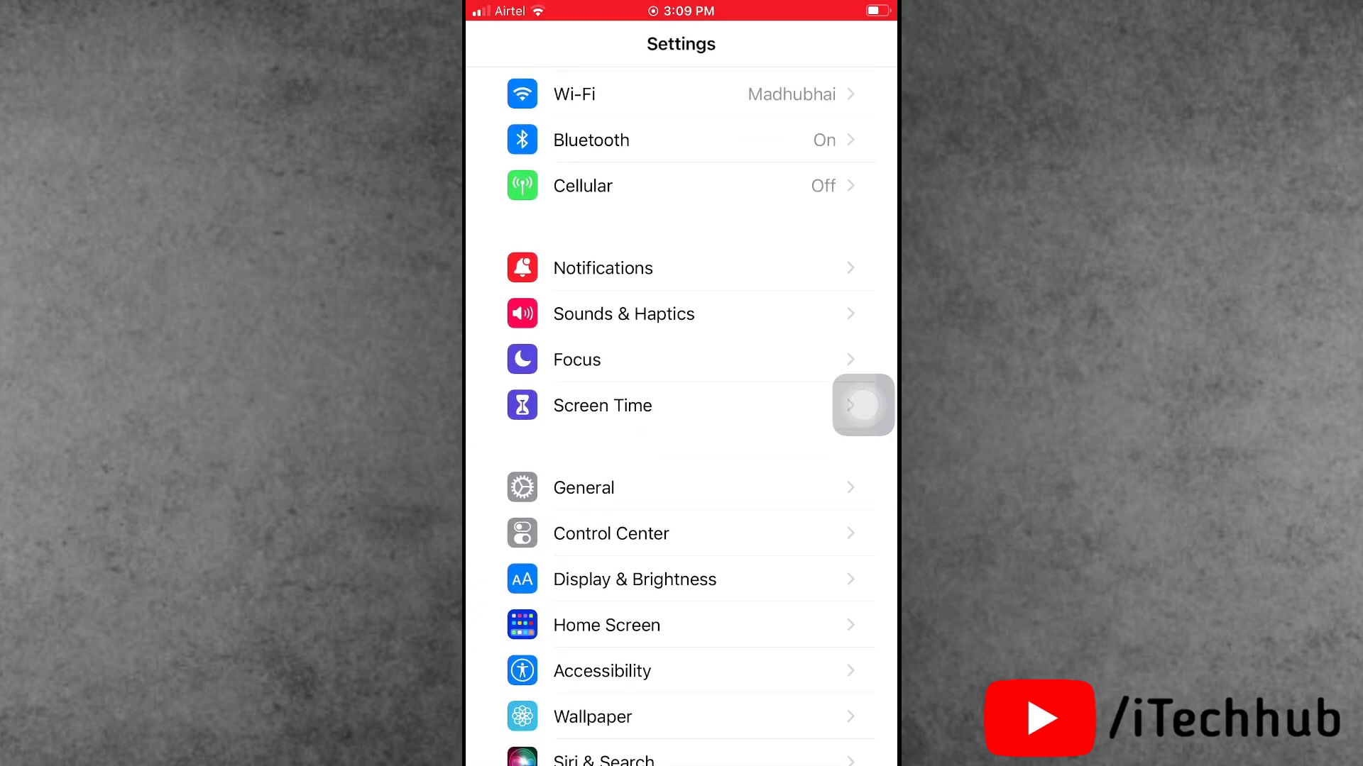
scroll(682, 426, down, 4)
scroll(682, 415, down, 5)
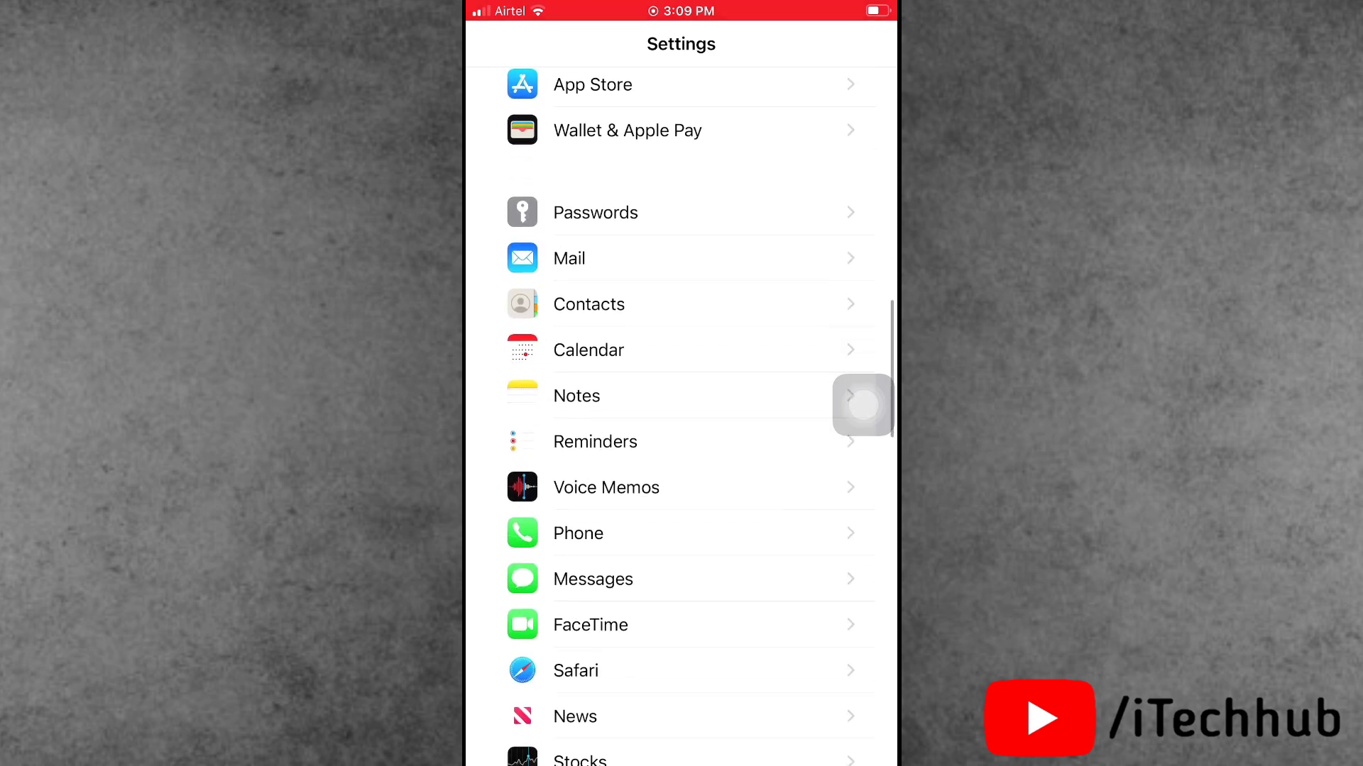
In Phone > Calls on Other Devices, switch off the iPhone toggle and Allow Calls on Other Devices, then go home.
click(578, 532)
scroll(681, 426, down, 1)
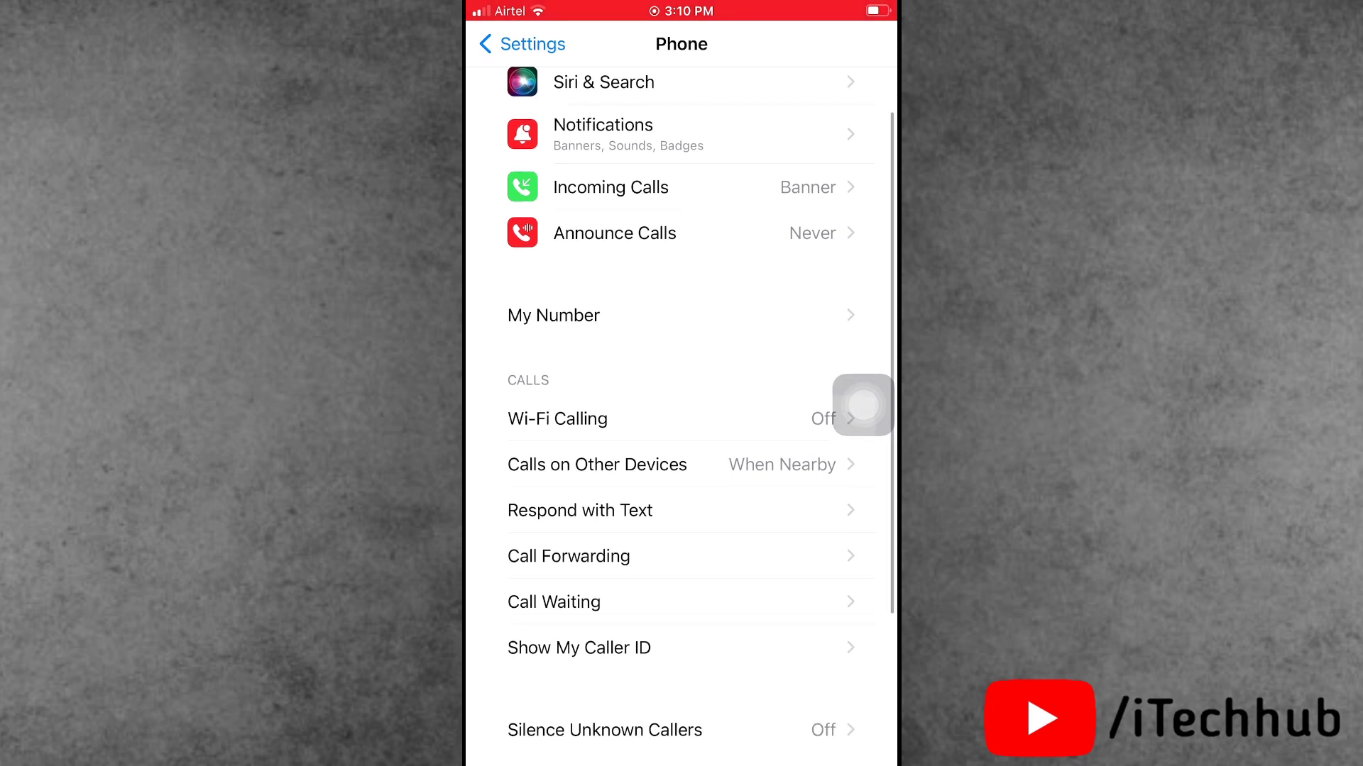
drag(862, 404, 863, 545)
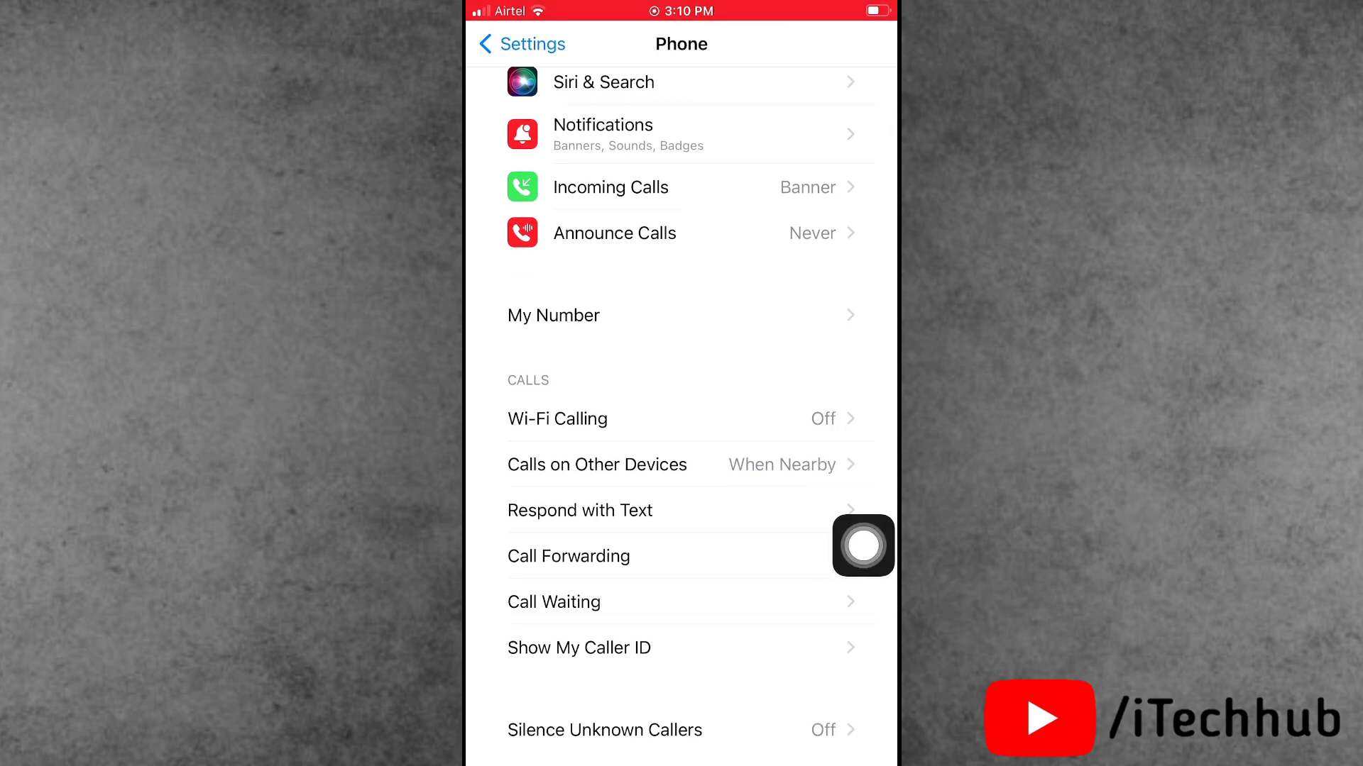
click(597, 465)
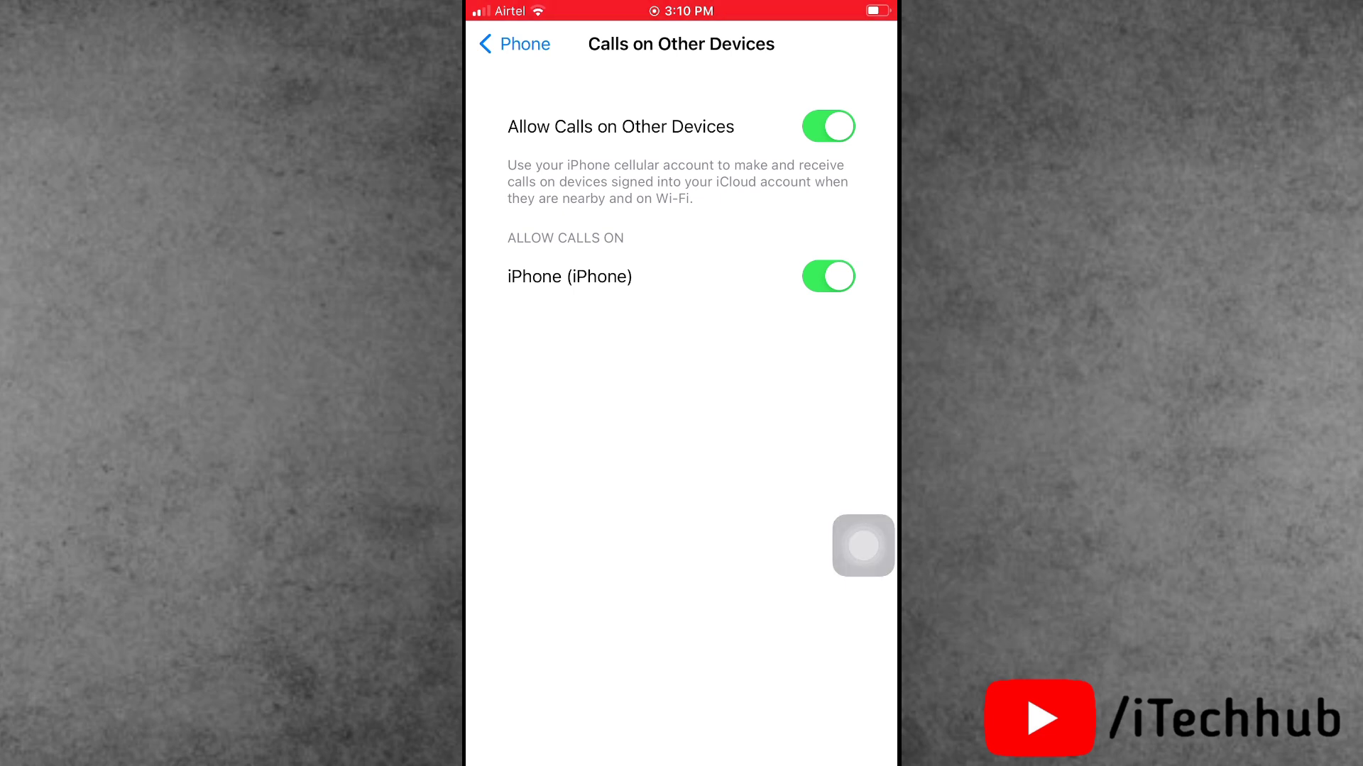
click(828, 277)
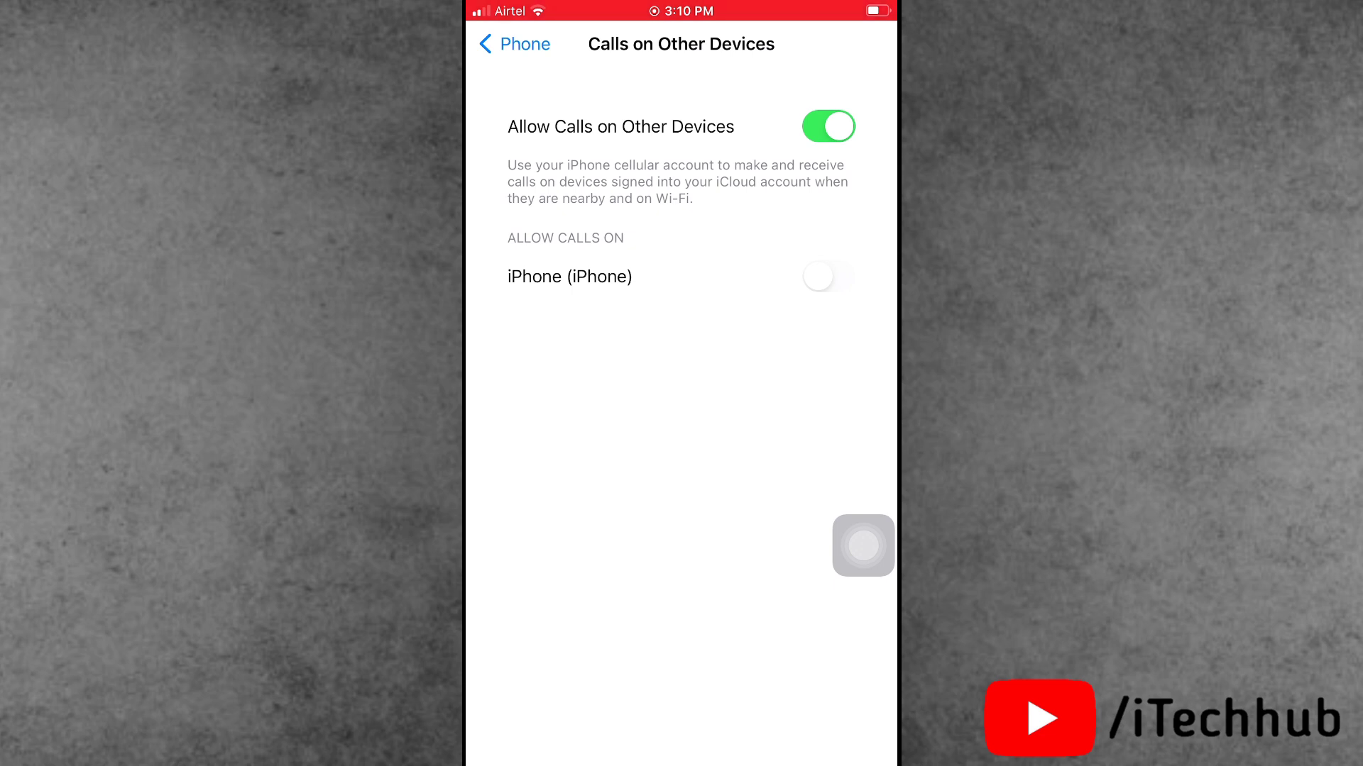
click(828, 126)
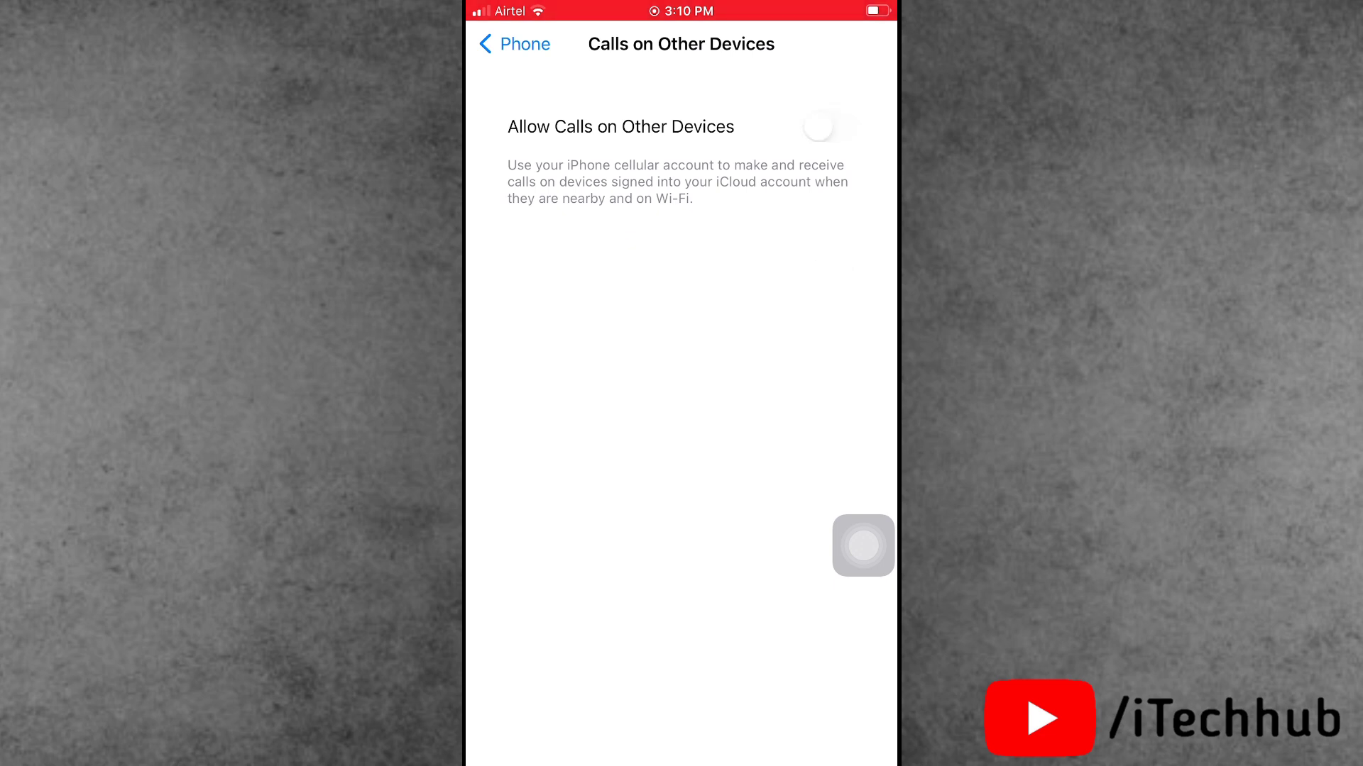
key(super)
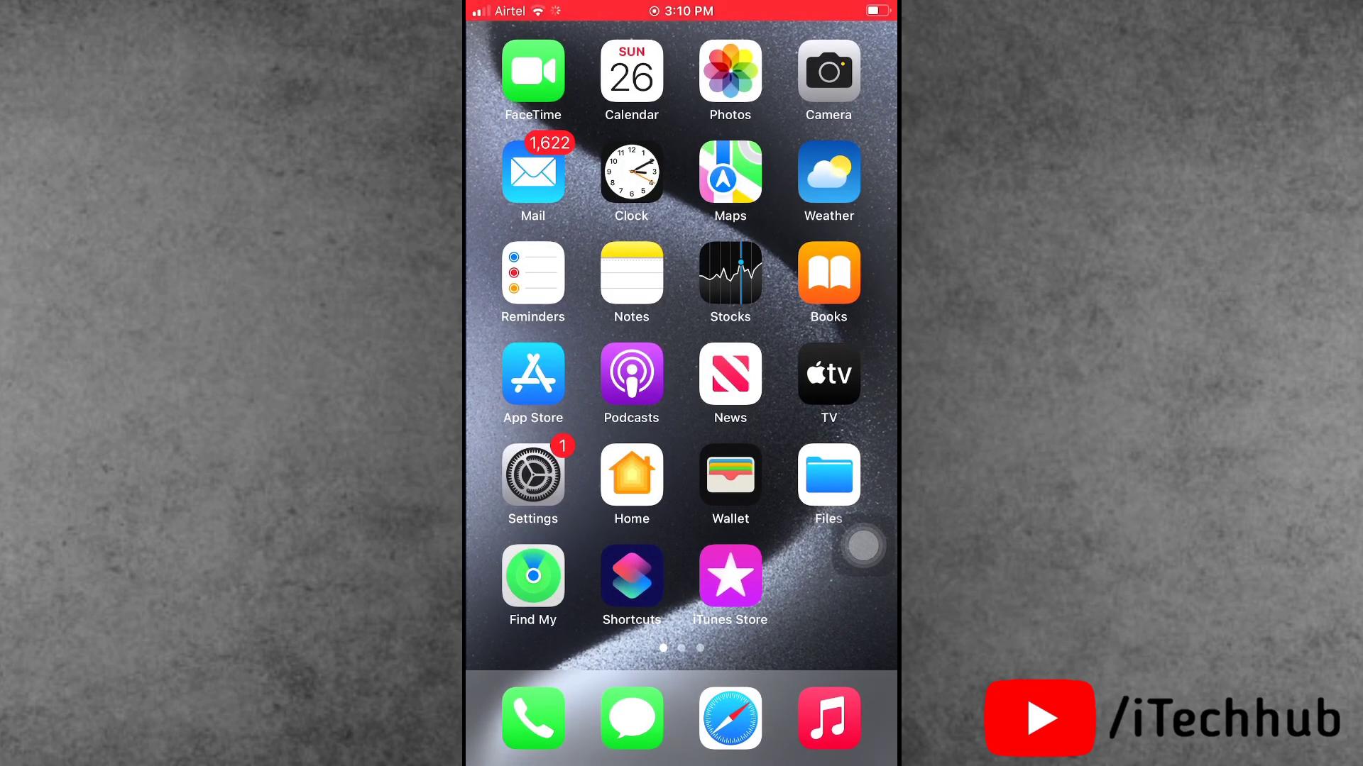
scroll(681, 342, right, 1)
scroll(682, 341, left, 1)
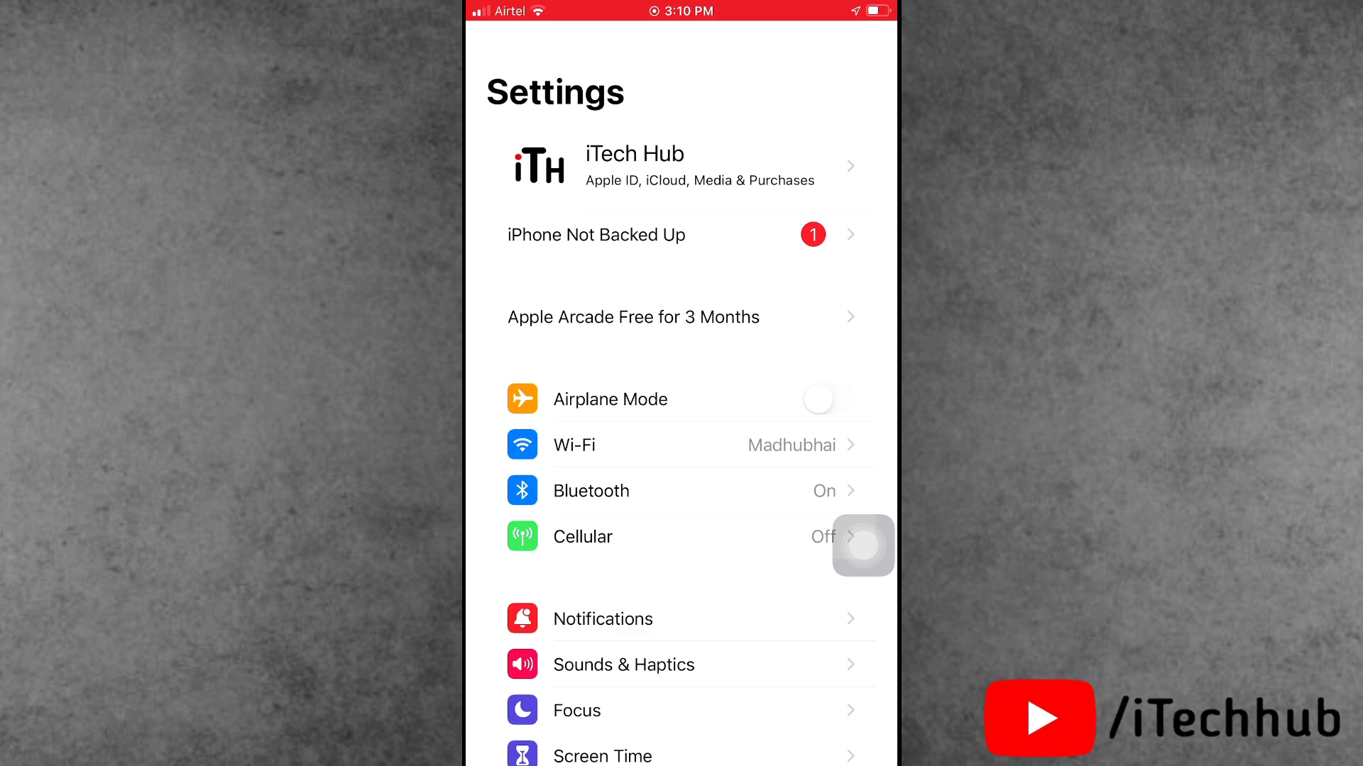
Open the Apple ID account page to reach the password prompt, then bring up the app switcher.
click(682, 167)
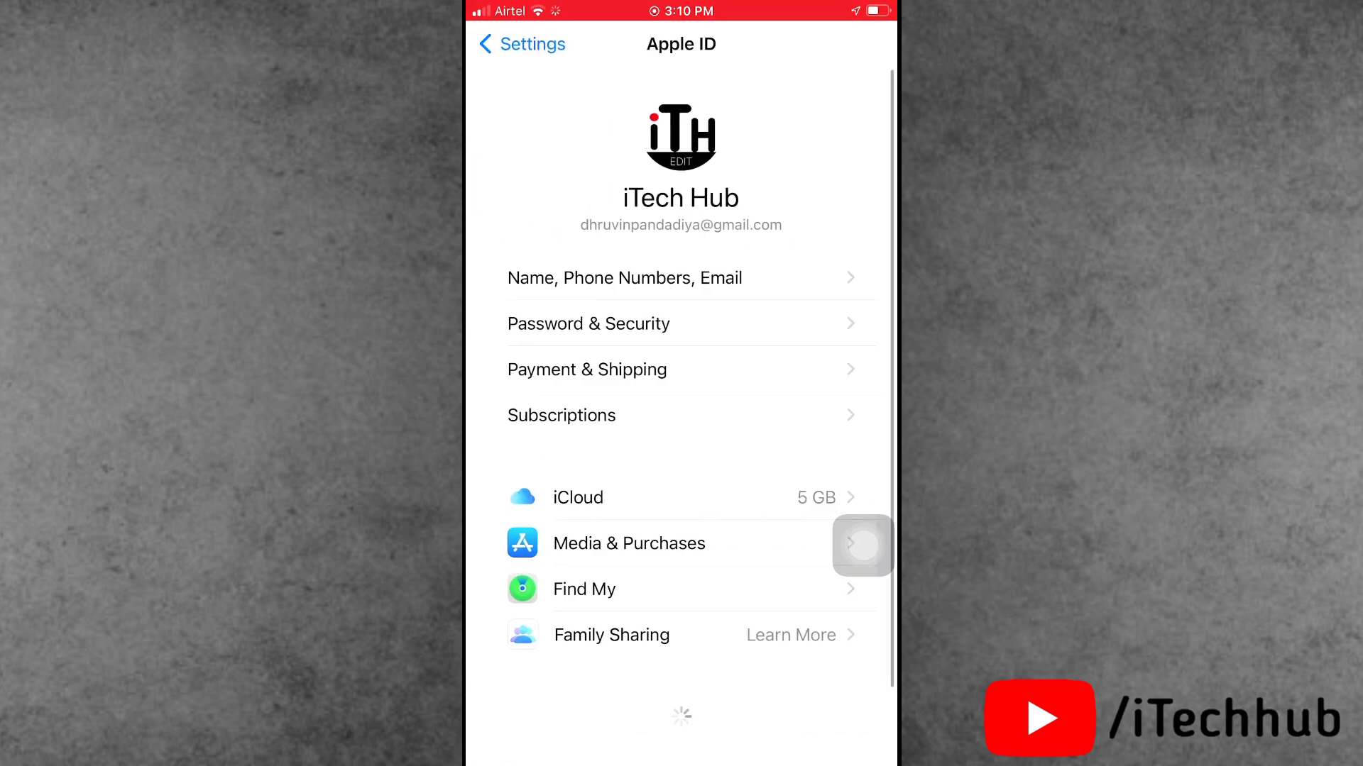
scroll(682, 426, down, 1)
scroll(682, 426, down, 2)
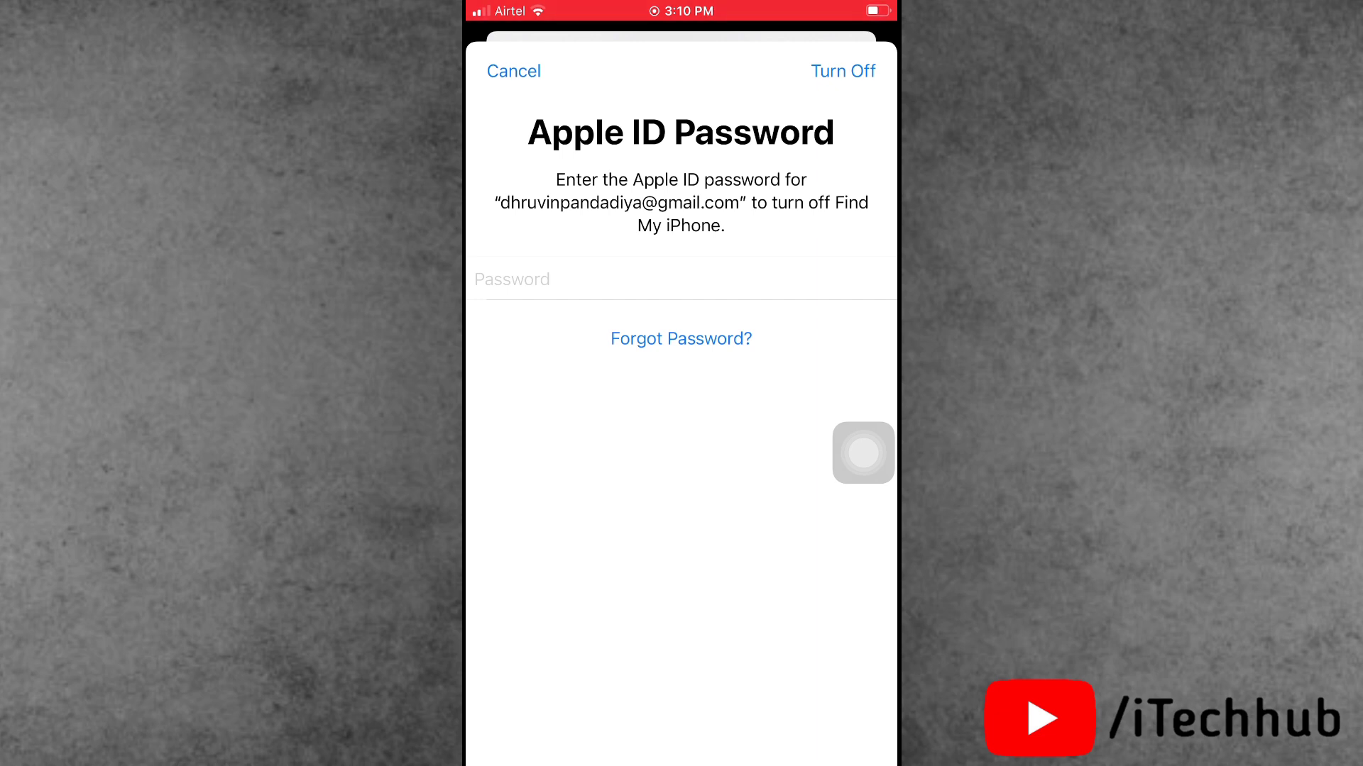
double_click(863, 452)
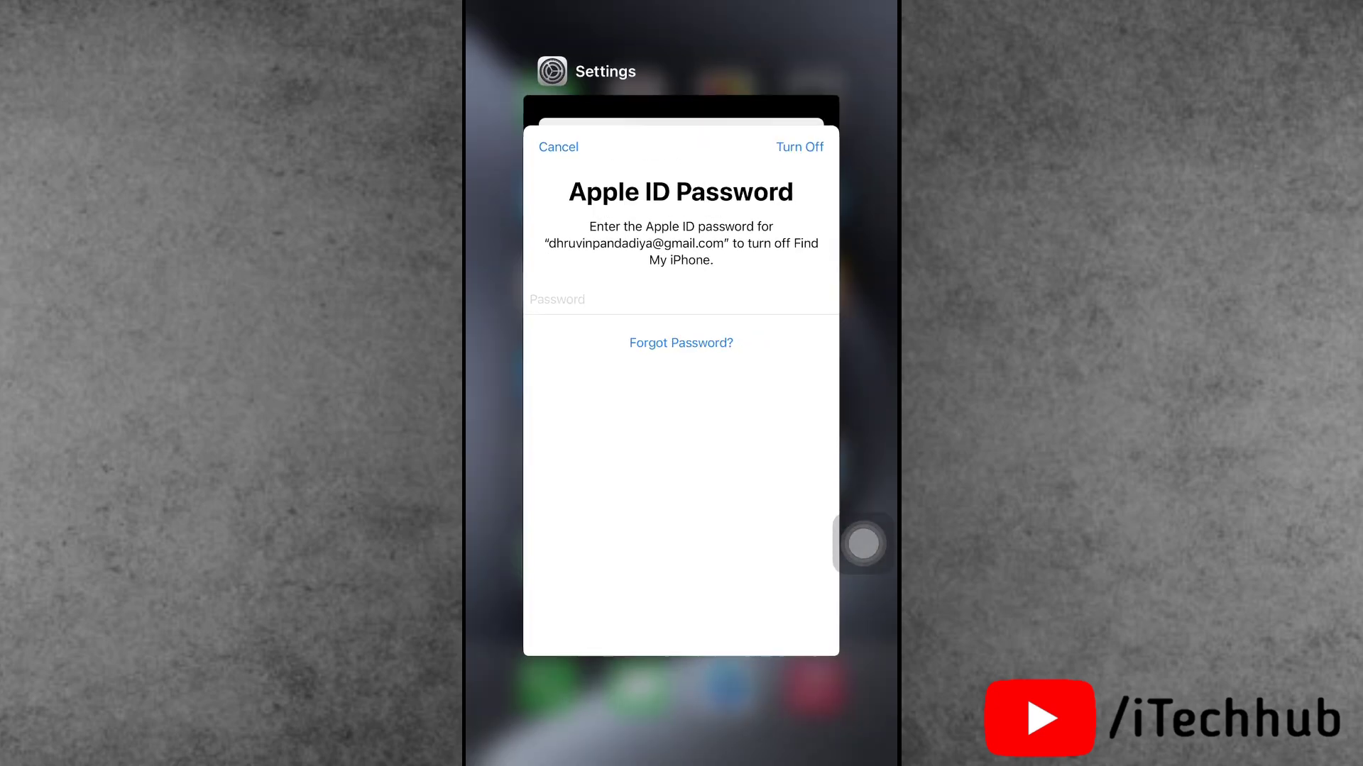
Close Settings to the home screen and swipe left through the second and third app pages.
drag(681, 479, 681, 160)
drag(809, 373, 533, 373)
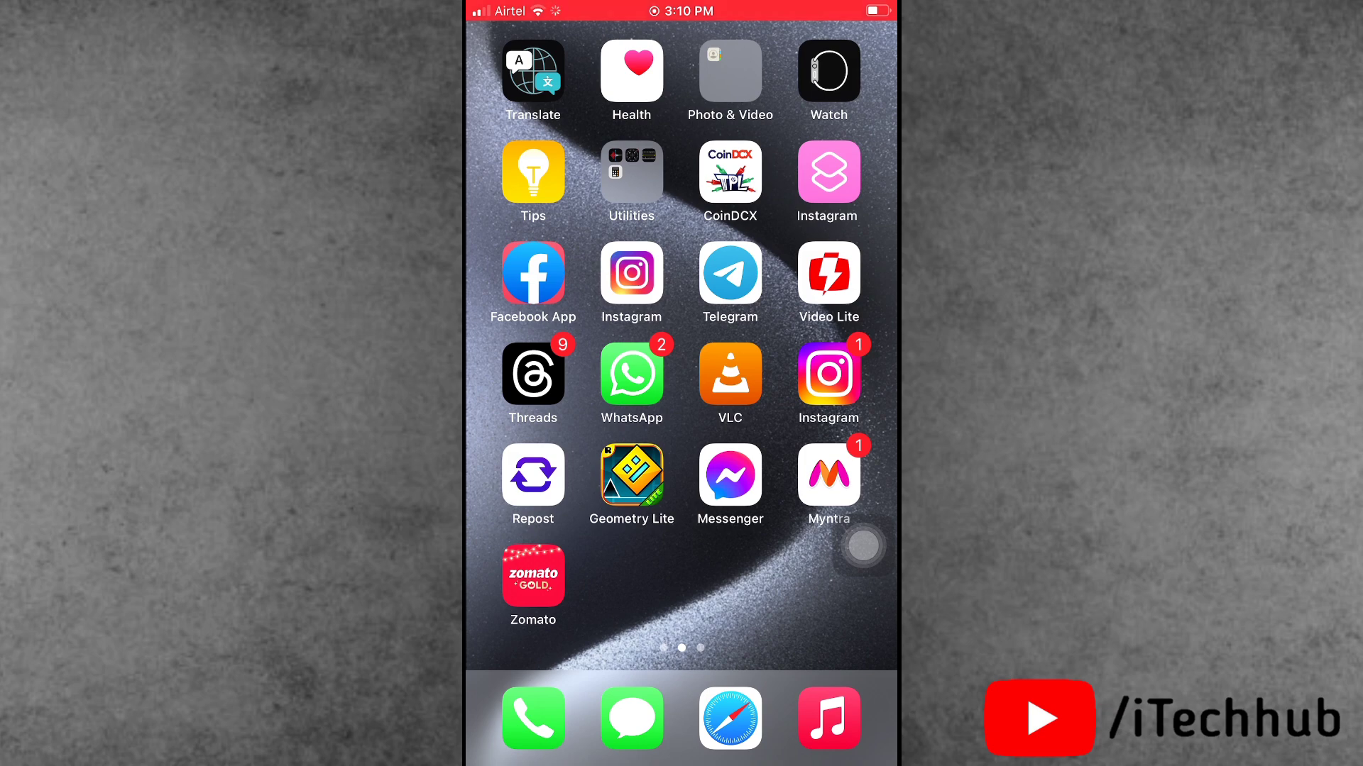
mouse_move(809, 372)
mouse_down()
mouse_move(532, 374)
mouse_move(809, 373)
mouse_up()
mouse_move(799, 426)
mouse_down()
mouse_move(533, 427)
mouse_move(799, 427)
mouse_up()
drag(798, 426, 532, 426)
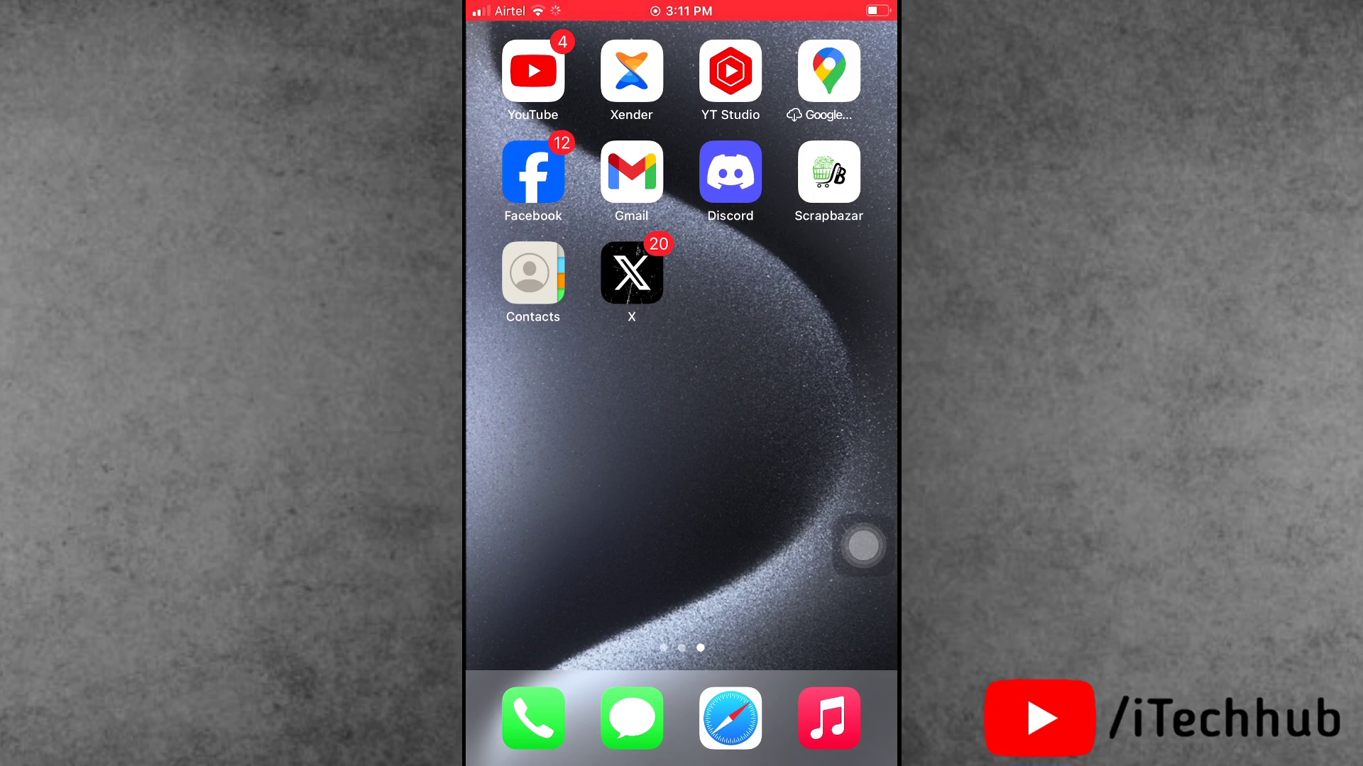
mouse_move(809, 426)
mouse_down()
mouse_move(533, 426)
mouse_move(809, 426)
mouse_up()
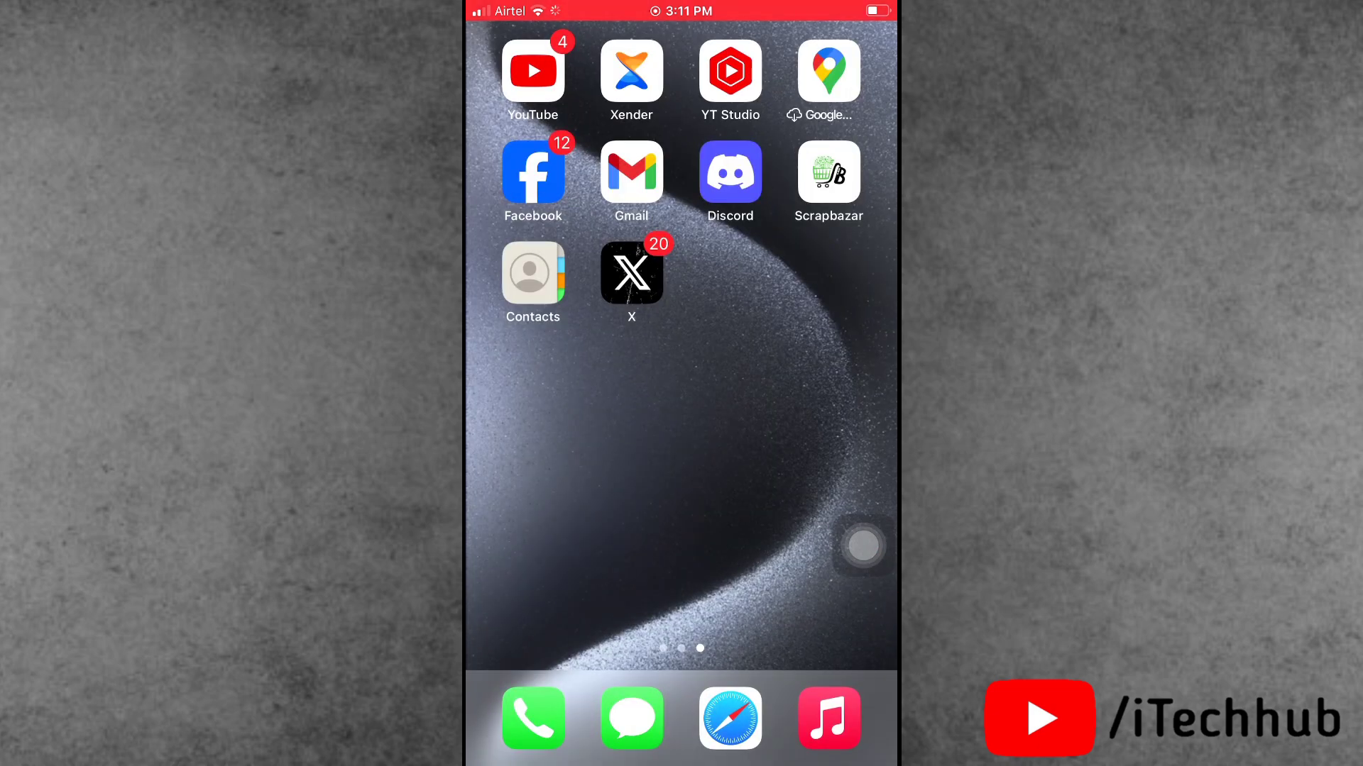